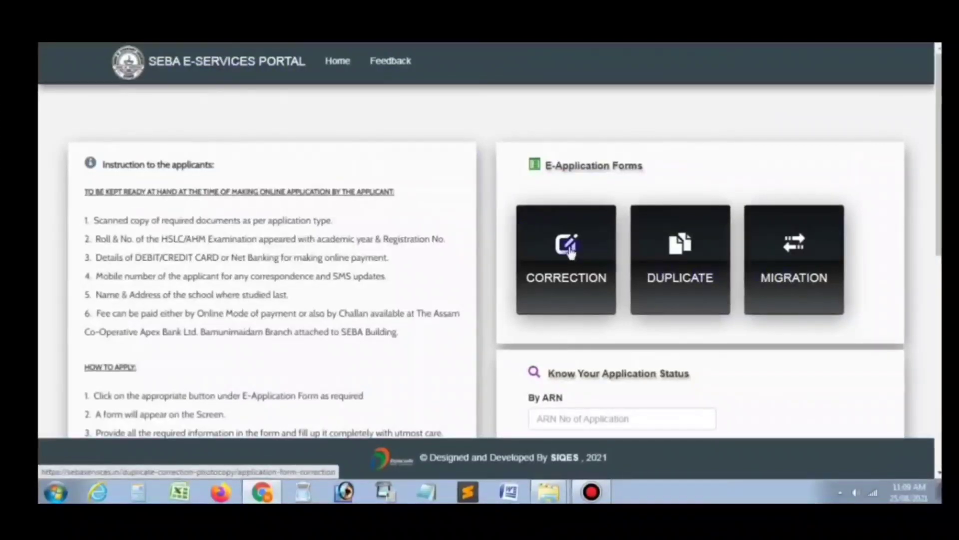
Step: Open the blank Application Form for Correction of Documents from the CORRECTION option
{"action": "left_click", "coordinate": [570, 250]}
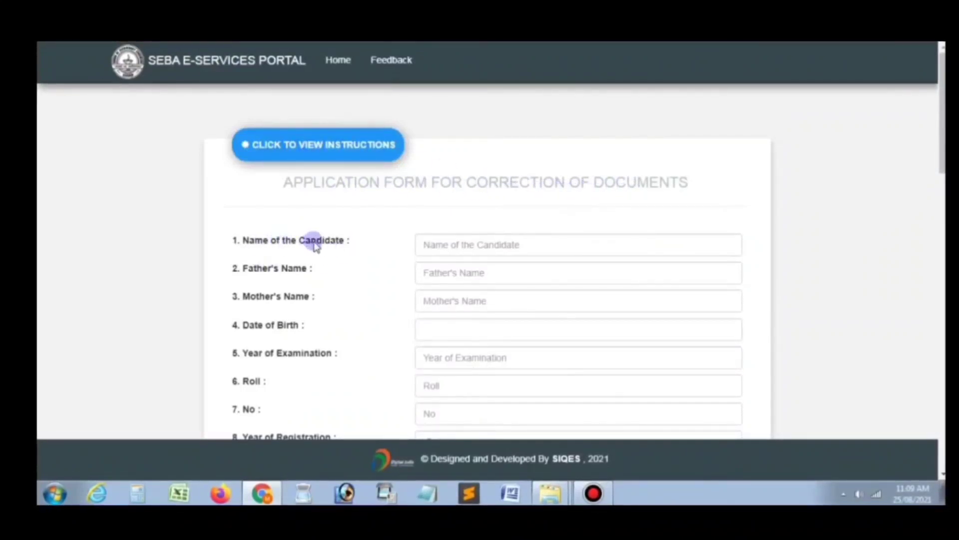
{"action": "left_click", "coordinate": [459, 247]}
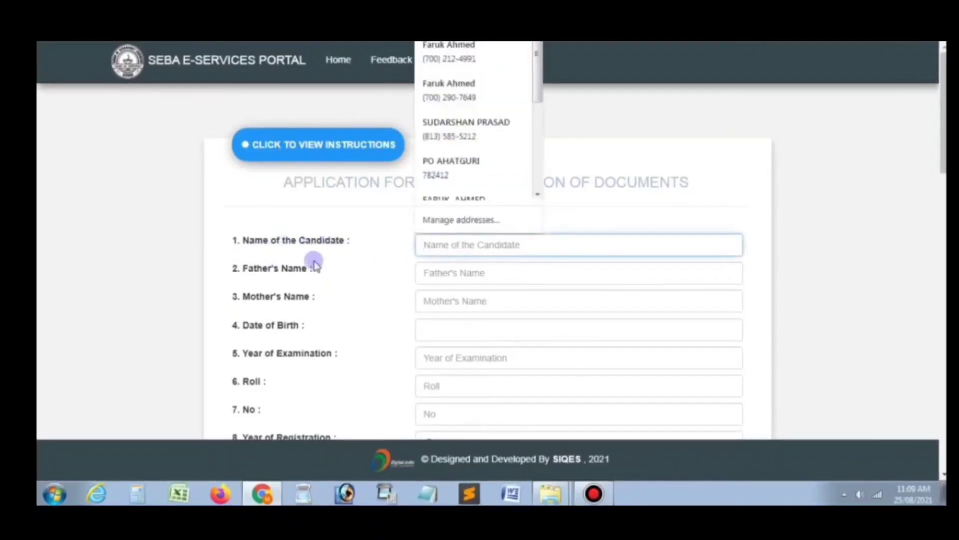
{"action": "left_click", "coordinate": [274, 282]}
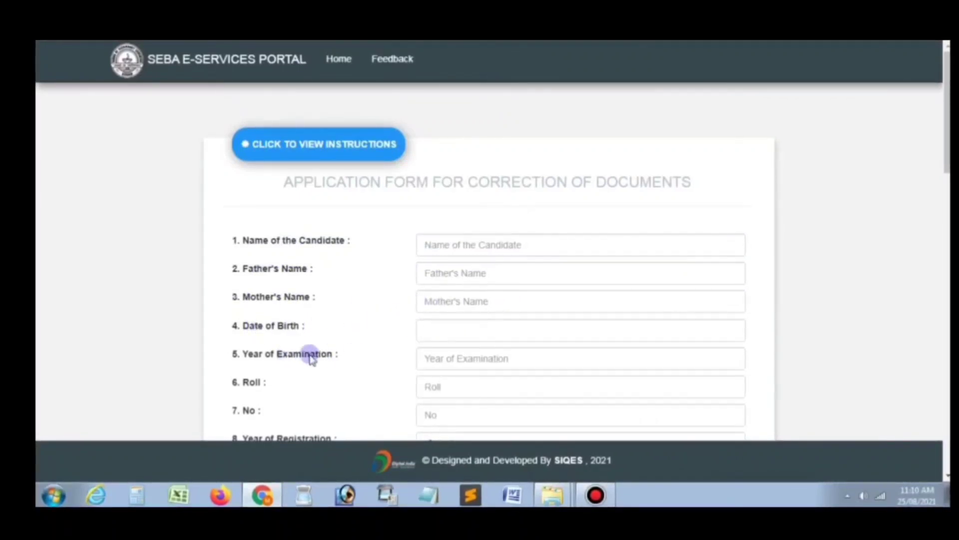
{"action": "scroll", "coordinate": [459, 366], "scroll_direction": "down", "scroll_amount": 1}
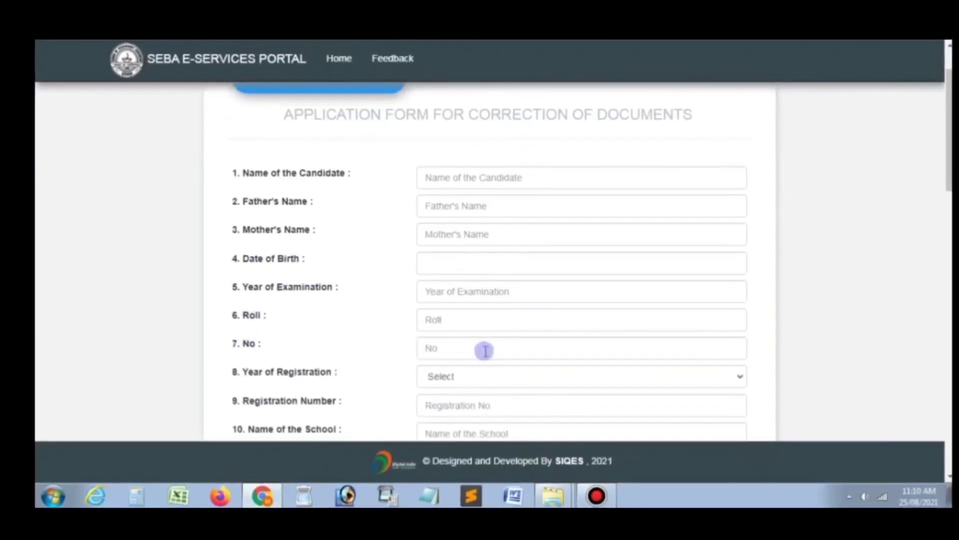
{"action": "scroll", "coordinate": [324, 315], "scroll_direction": "down", "scroll_amount": 1}
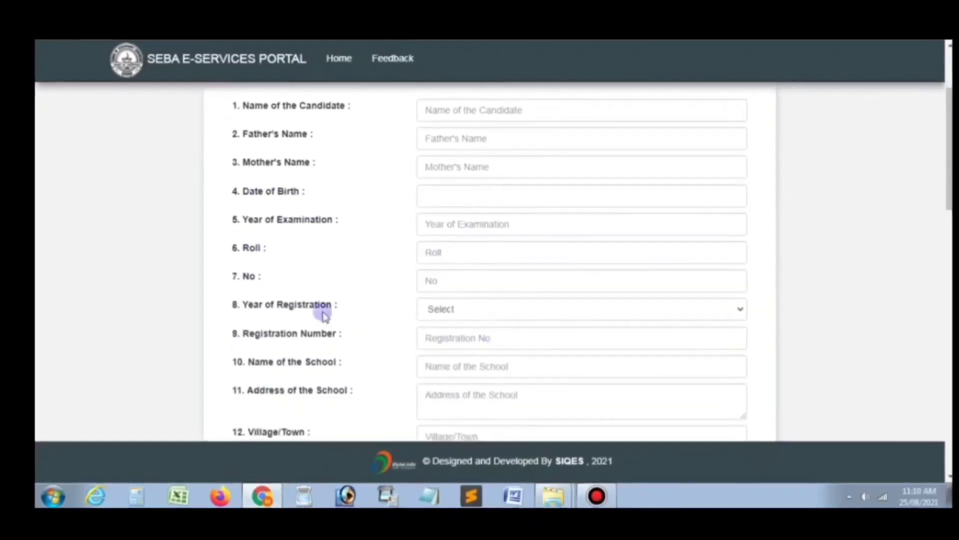
{"action": "left_click", "coordinate": [472, 319]}
{"action": "left_click", "coordinate": [471, 315]}
{"action": "scroll", "coordinate": [332, 353], "scroll_direction": "down", "scroll_amount": 1}
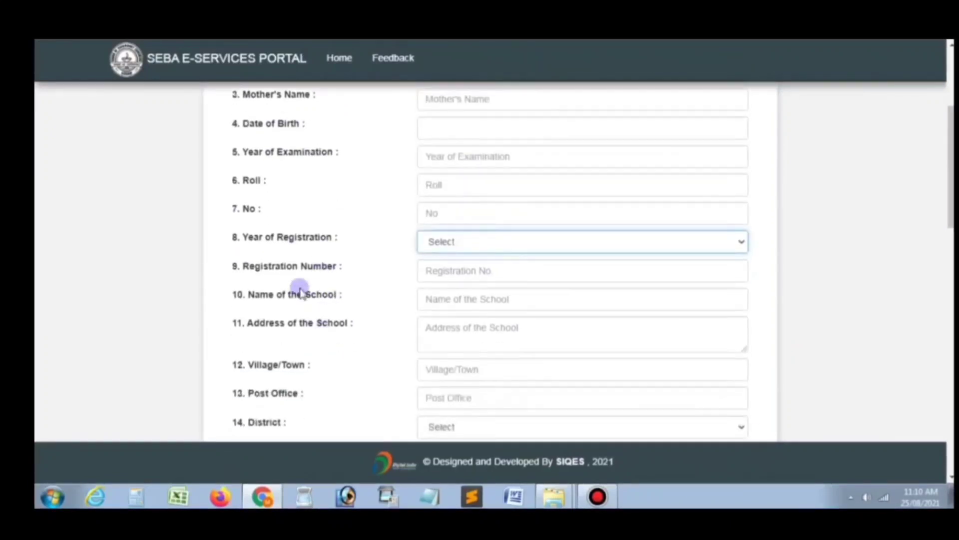
{"action": "left_click", "coordinate": [464, 270]}
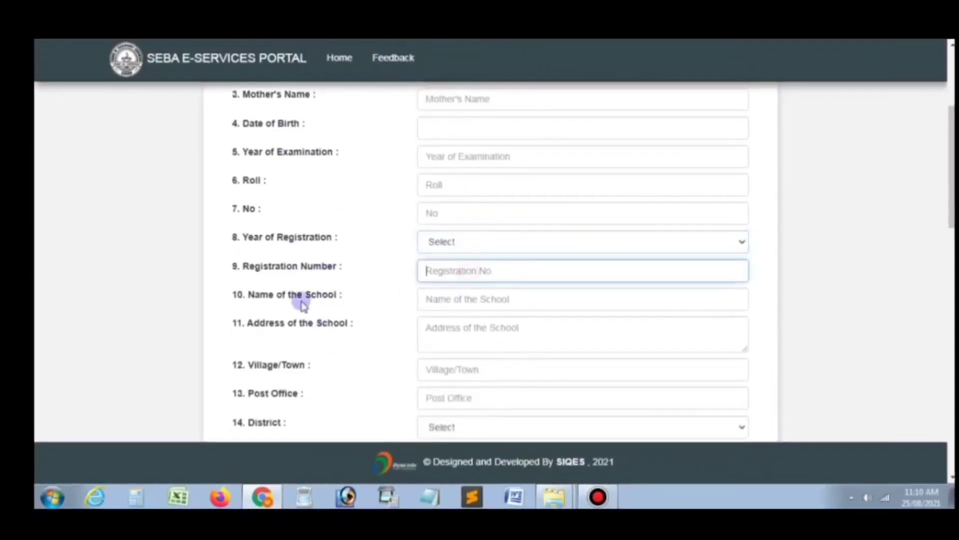
{"action": "left_click", "coordinate": [441, 304]}
{"action": "left_click", "coordinate": [458, 327]}
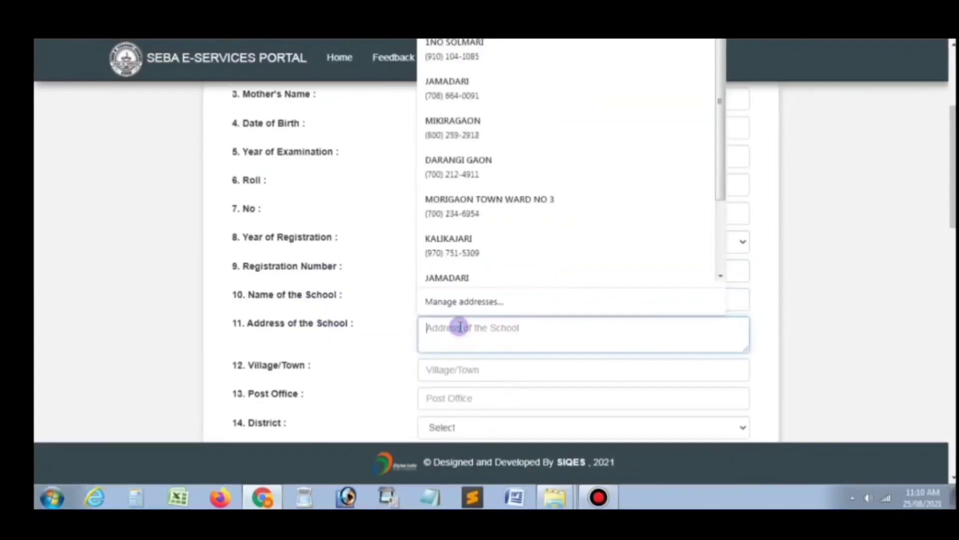
{"action": "scroll", "coordinate": [329, 315], "scroll_direction": "down", "scroll_amount": 1}
{"action": "left_click", "coordinate": [484, 305]}
{"action": "left_click", "coordinate": [298, 312]}
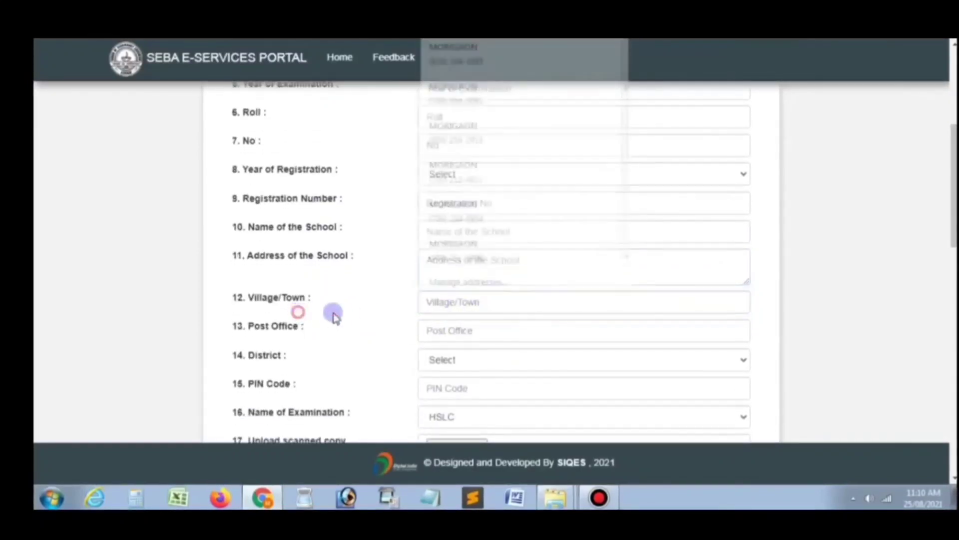
{"action": "left_click", "coordinate": [473, 330]}
{"action": "scroll", "coordinate": [300, 317], "scroll_direction": "down", "scroll_amount": 1}
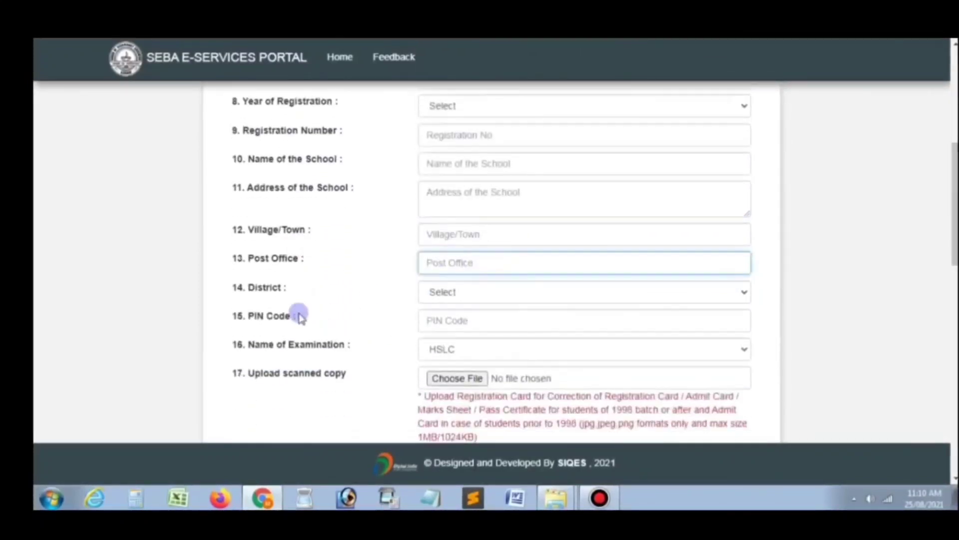
{"action": "left_click", "coordinate": [444, 295]}
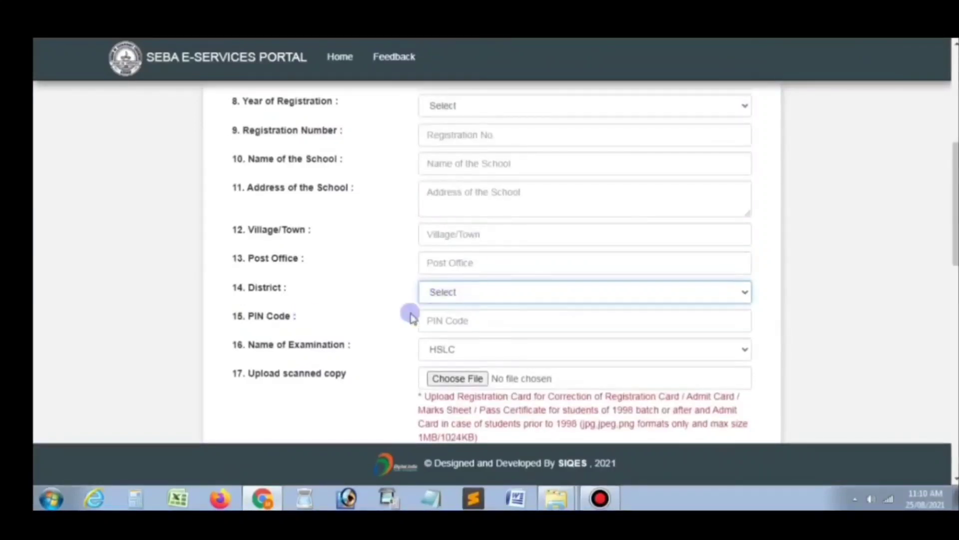
{"action": "left_click", "coordinate": [432, 320]}
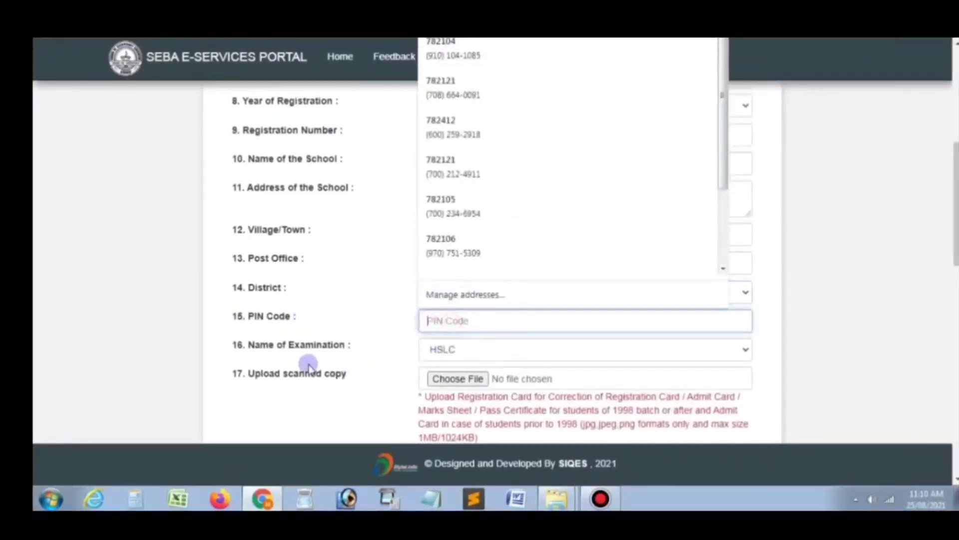
{"action": "scroll", "coordinate": [308, 364], "scroll_direction": "down", "scroll_amount": 1}
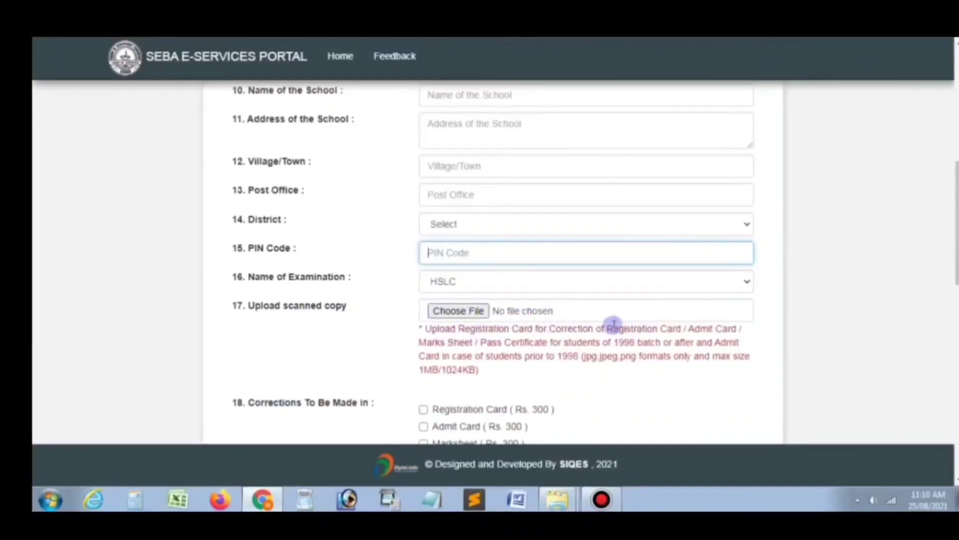
{"action": "scroll", "coordinate": [557, 298], "scroll_direction": "down", "scroll_amount": 1}
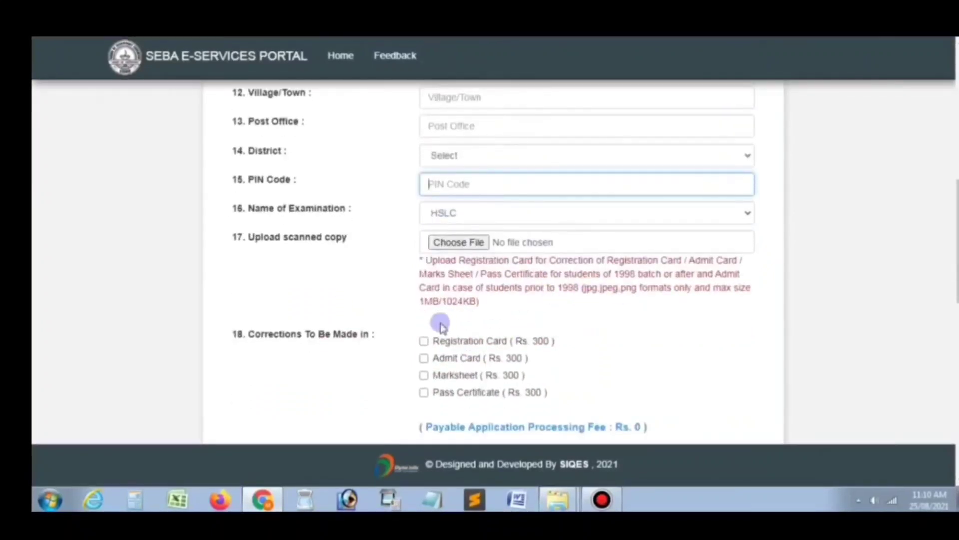
{"action": "scroll", "coordinate": [442, 326], "scroll_direction": "down", "scroll_amount": 1}
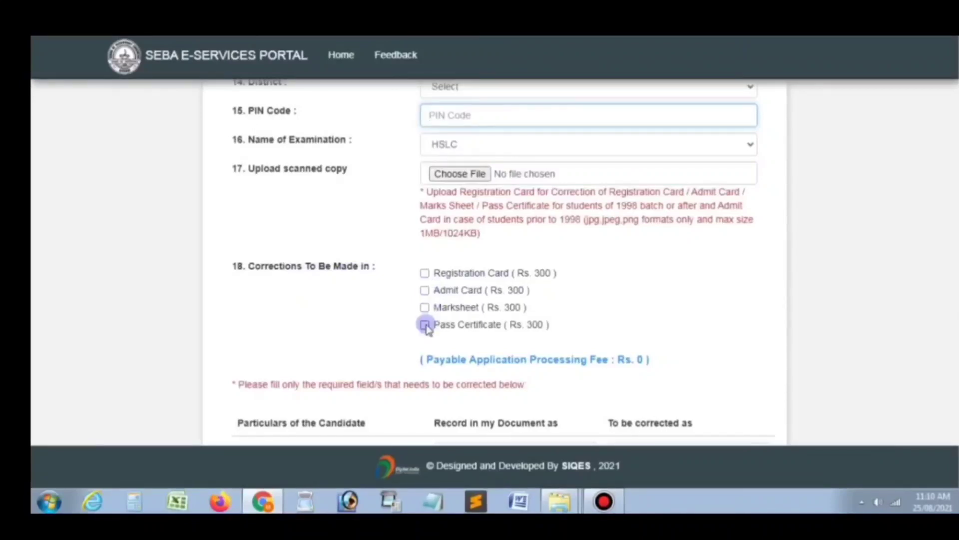
Step: Go through the candidate name correction boxes, then place the cursor in the father's recorded-name box
{"action": "scroll", "coordinate": [490, 301], "scroll_direction": "down", "scroll_amount": 1}
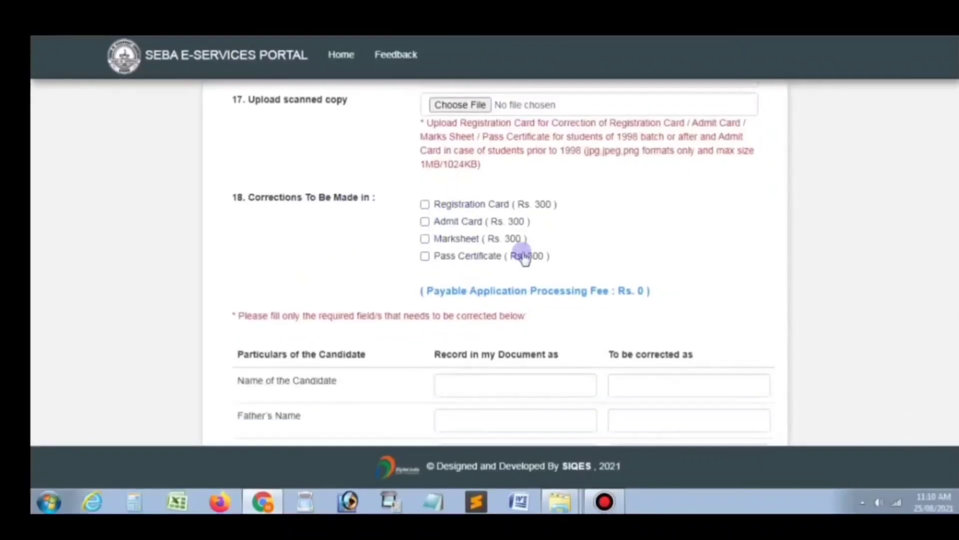
{"action": "scroll", "coordinate": [599, 220], "scroll_direction": "down", "scroll_amount": 1}
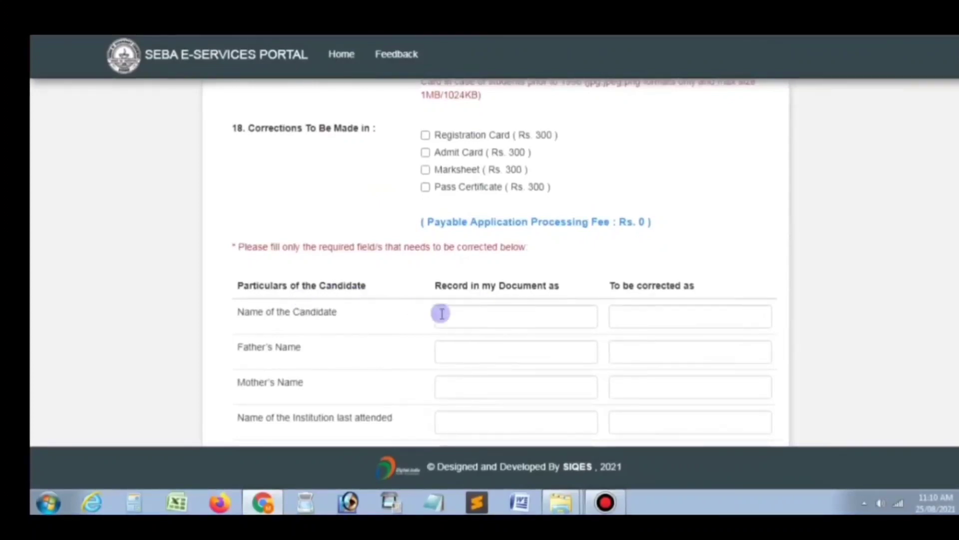
{"action": "left_click", "coordinate": [545, 324]}
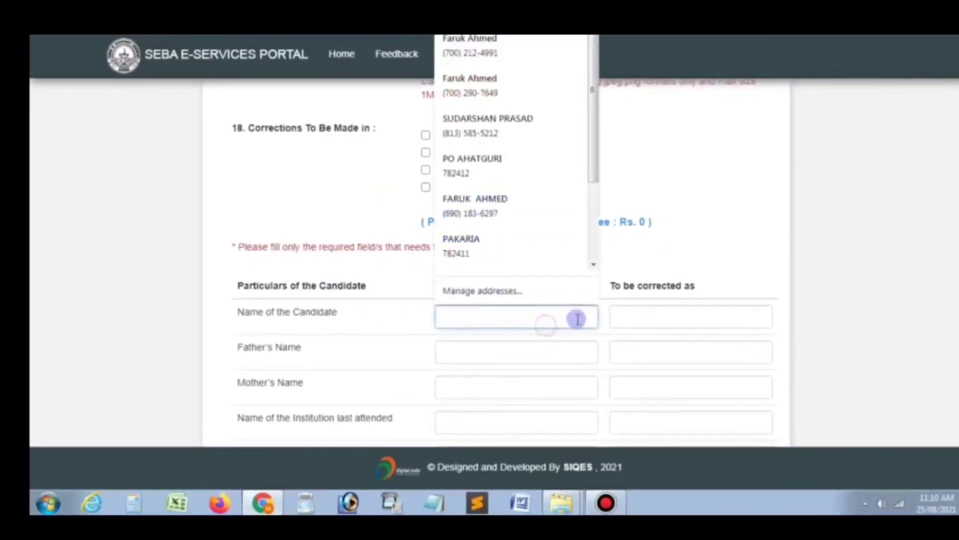
{"action": "left_click", "coordinate": [678, 322]}
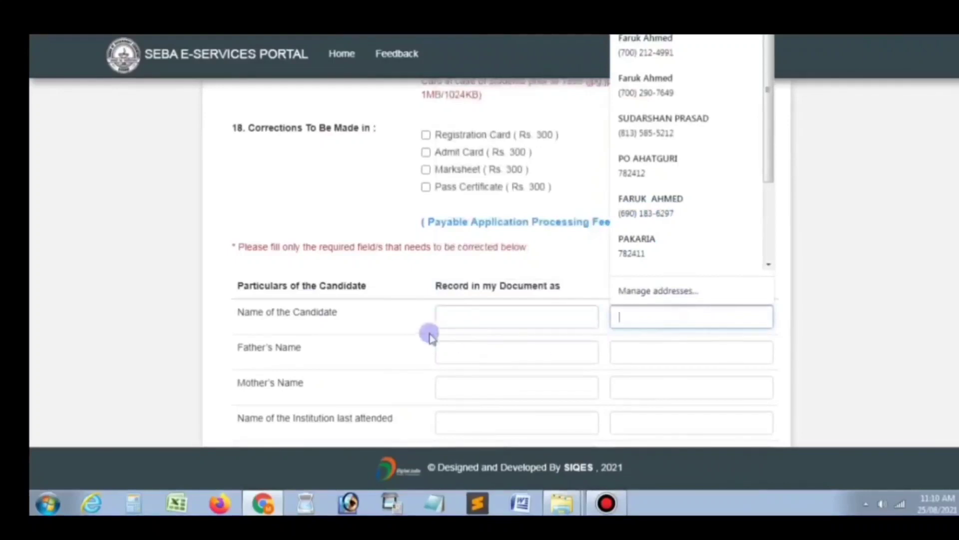
{"action": "scroll", "coordinate": [537, 307], "scroll_direction": "down", "scroll_amount": 2}
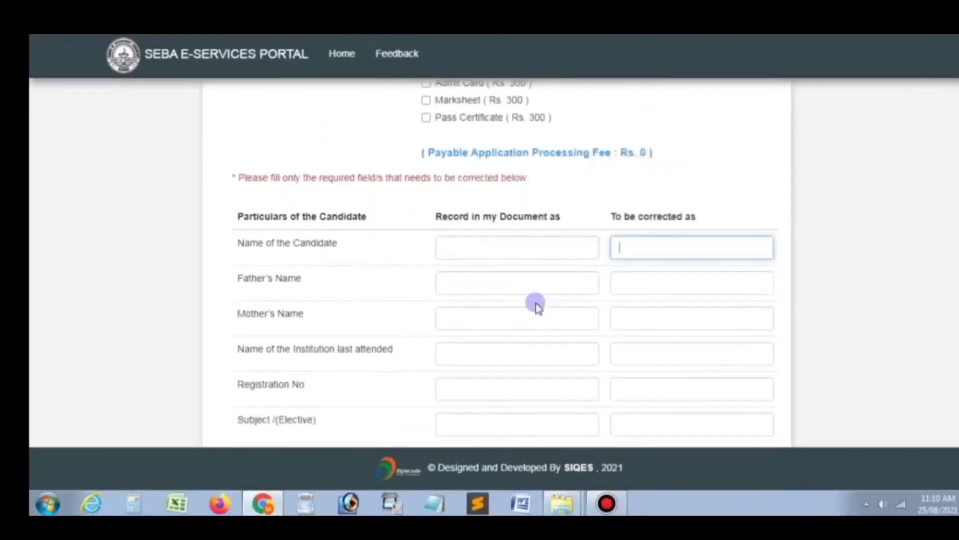
{"action": "left_click", "coordinate": [557, 247]}
{"action": "left_click", "coordinate": [658, 250]}
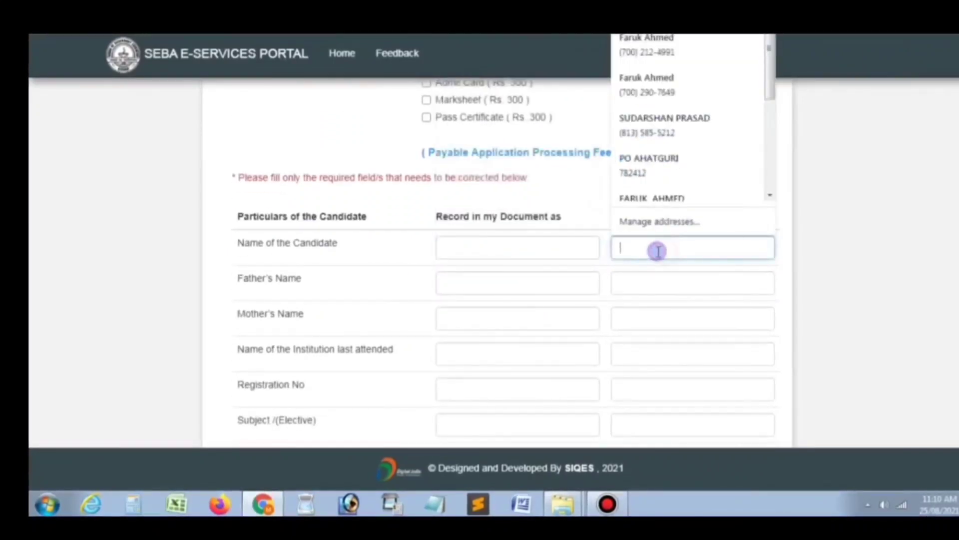
{"action": "left_click", "coordinate": [492, 278]}
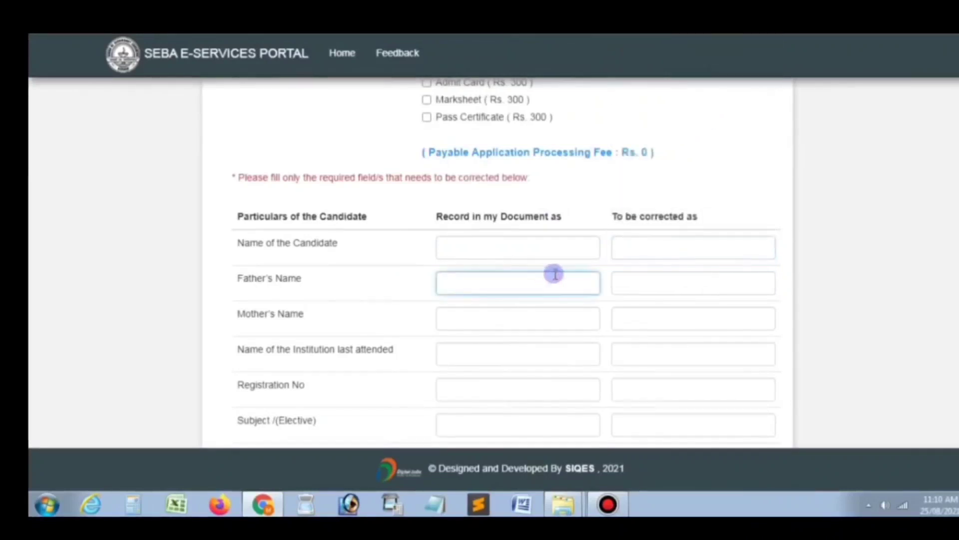
{"action": "scroll", "coordinate": [477, 279], "scroll_direction": "down", "scroll_amount": 2}
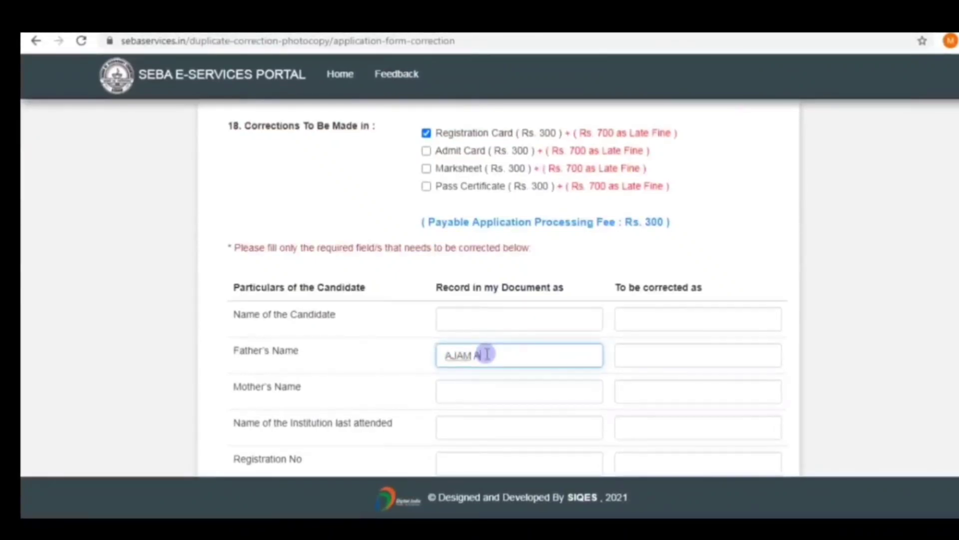
{"action": "left_click", "coordinate": [704, 352]}
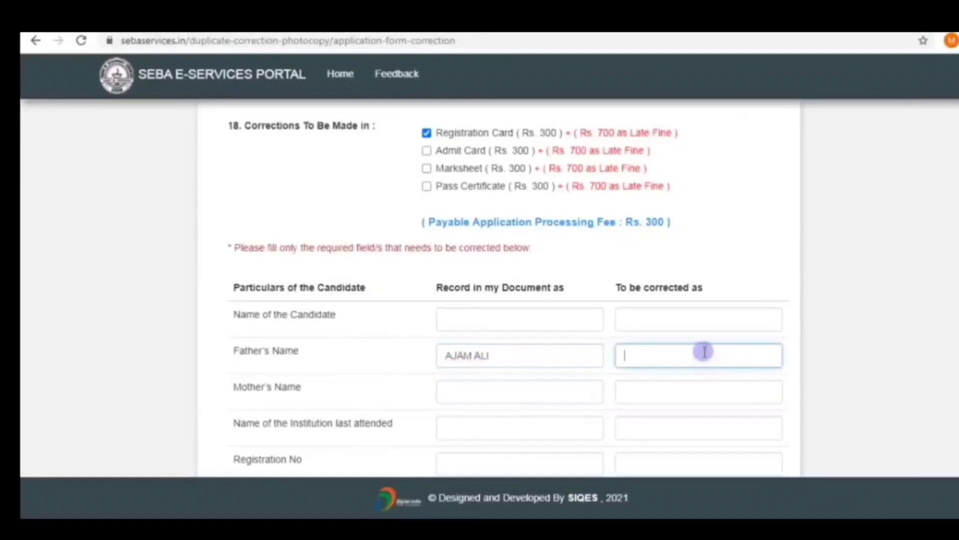
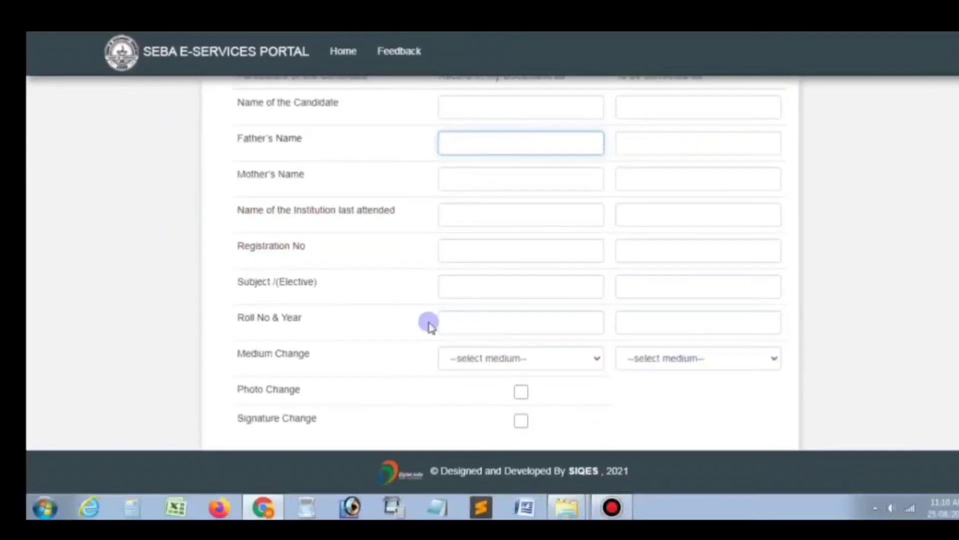
{"action": "scroll", "coordinate": [450, 309], "scroll_direction": "down", "scroll_amount": 2}
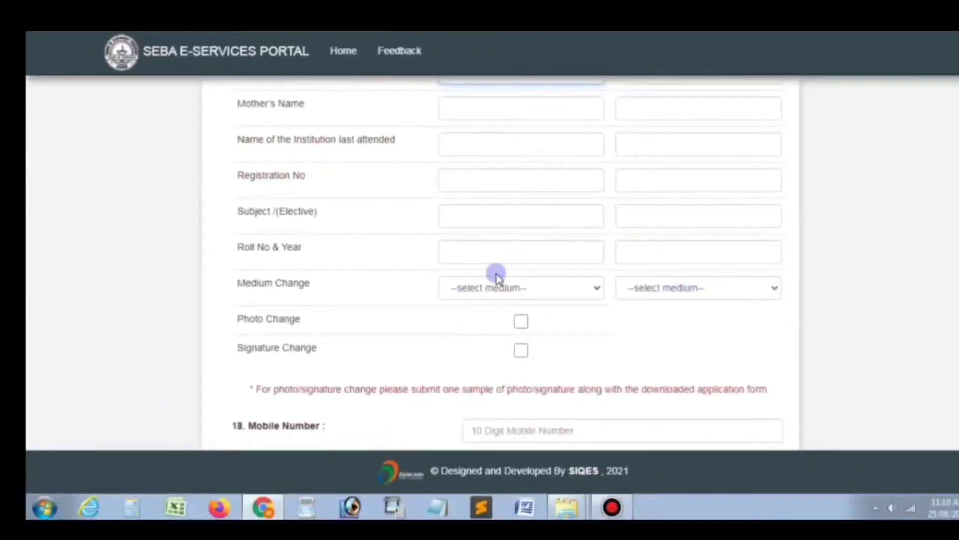
{"action": "scroll", "coordinate": [625, 302], "scroll_direction": "down", "scroll_amount": 1}
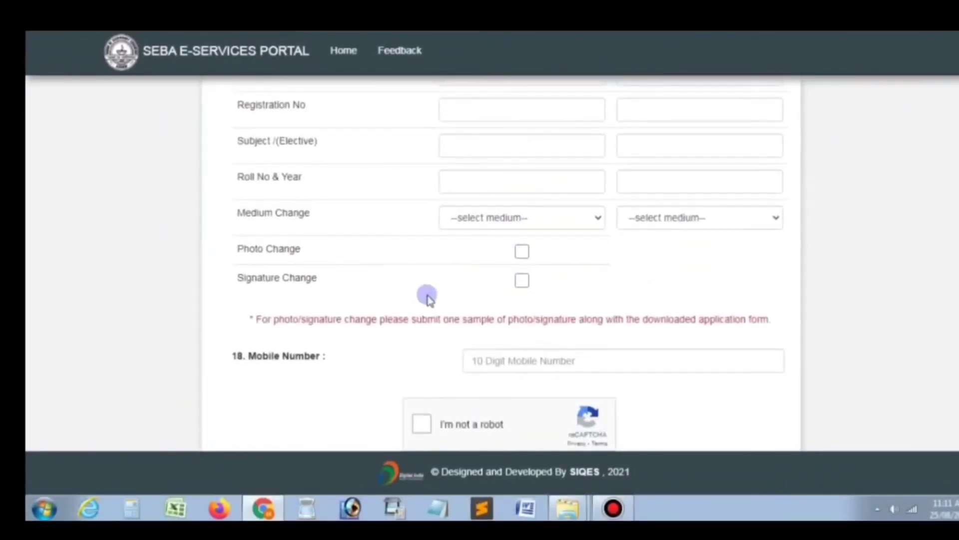
{"action": "scroll", "coordinate": [518, 298], "scroll_direction": "down", "scroll_amount": 2}
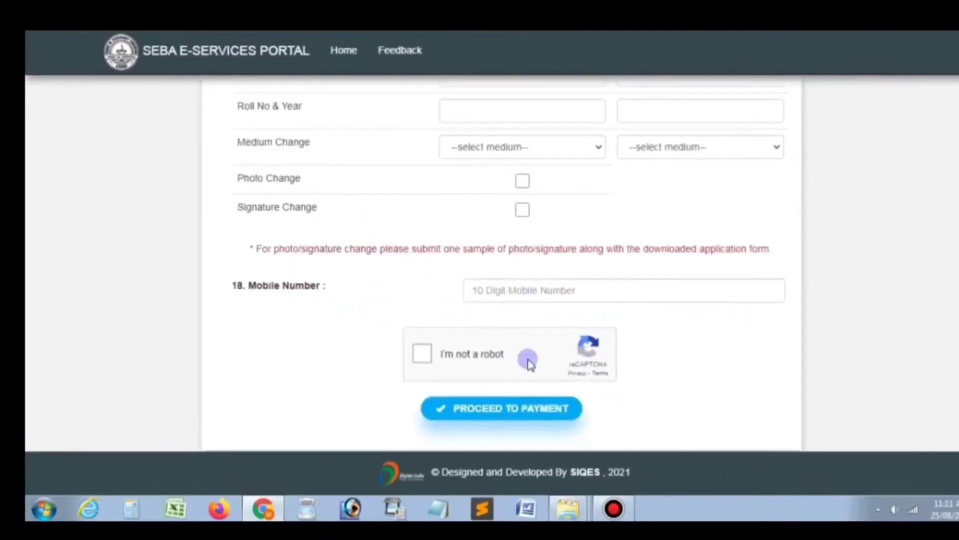
Step: Proceed to the Make Payment page and choose Pay Later and Submit Application
{"action": "left_click", "coordinate": [533, 400]}
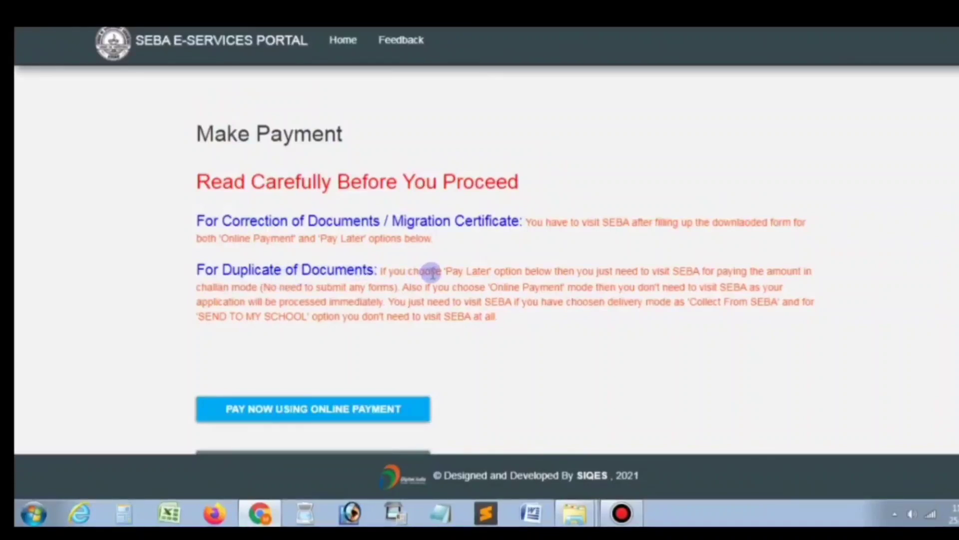
{"action": "scroll", "coordinate": [744, 285], "scroll_direction": "down", "scroll_amount": 1}
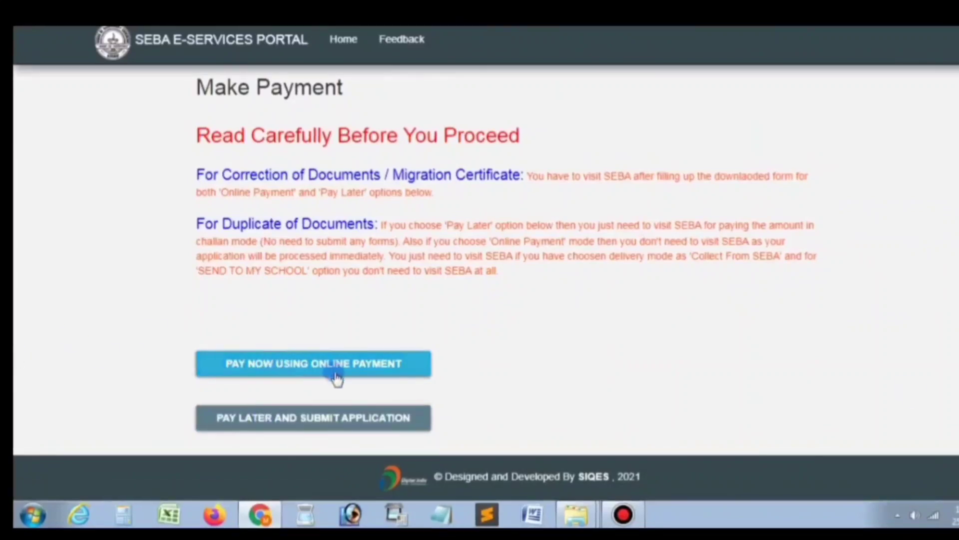
{"action": "left_click", "coordinate": [293, 419]}
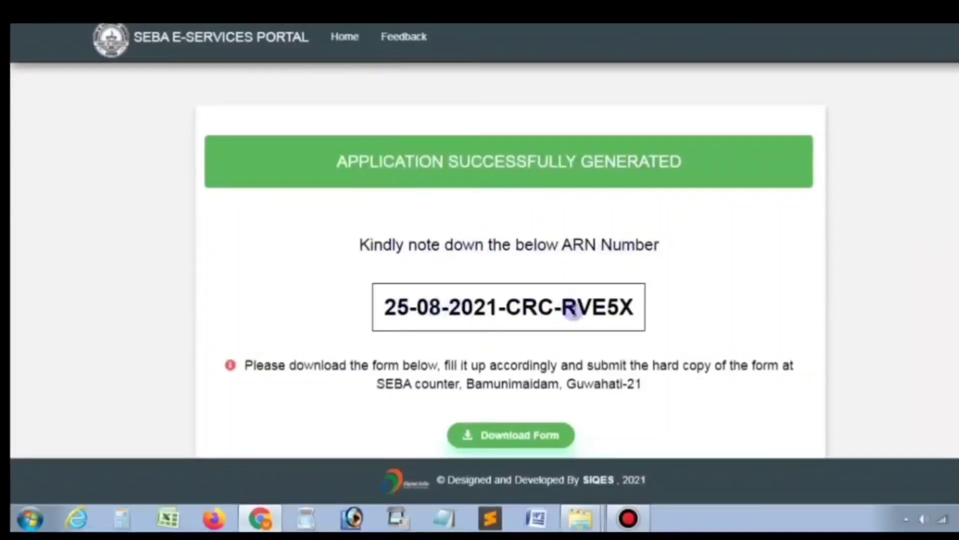
Step: Open the generated application form from the Download Form link in a new tab
{"action": "scroll", "coordinate": [649, 295], "scroll_direction": "down", "scroll_amount": 2}
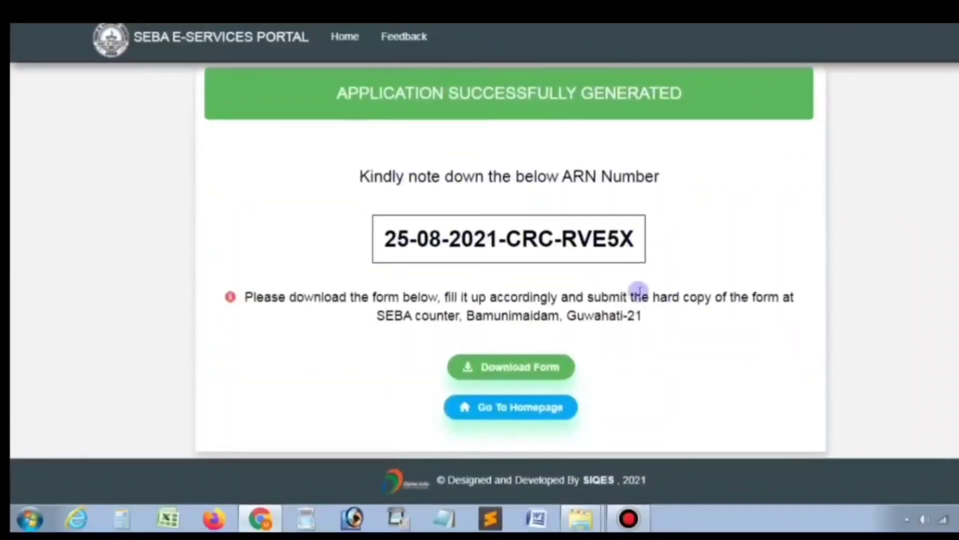
{"action": "right_click", "coordinate": [517, 369]}
{"action": "left_click", "coordinate": [549, 373]}
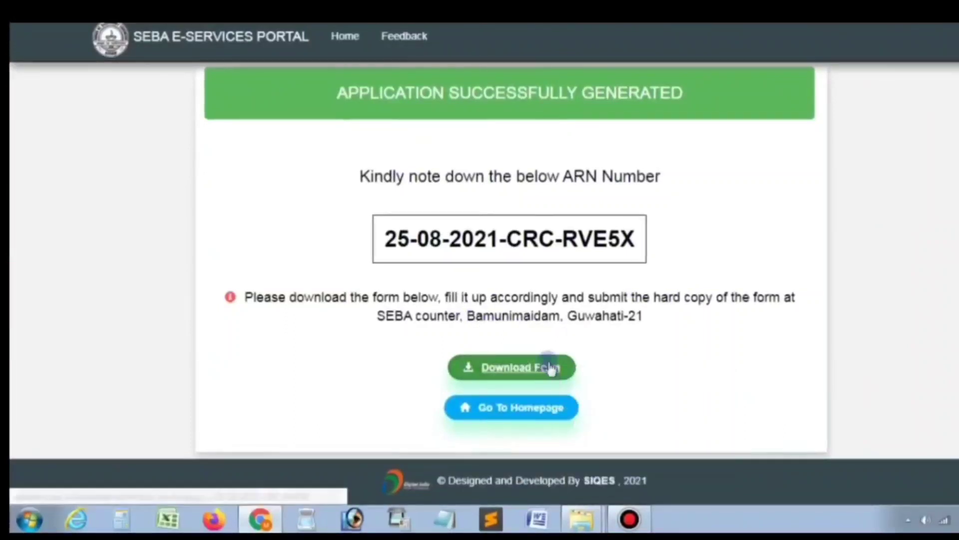
Step: Copy the ARN number and paste it into Notepad for safekeeping
{"action": "double_click", "coordinate": [575, 242]}
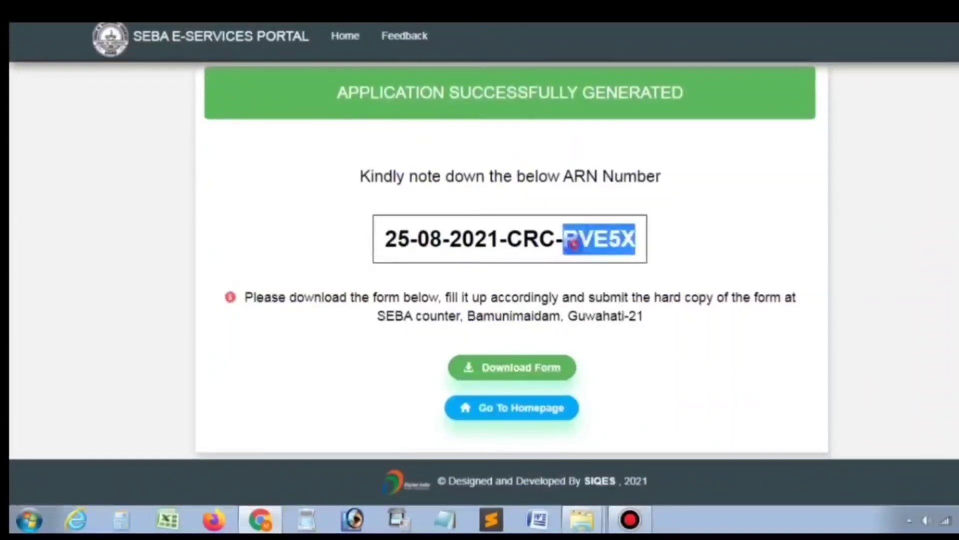
{"action": "triple_click", "coordinate": [574, 243]}
{"action": "key", "text": "ctrl+c"}
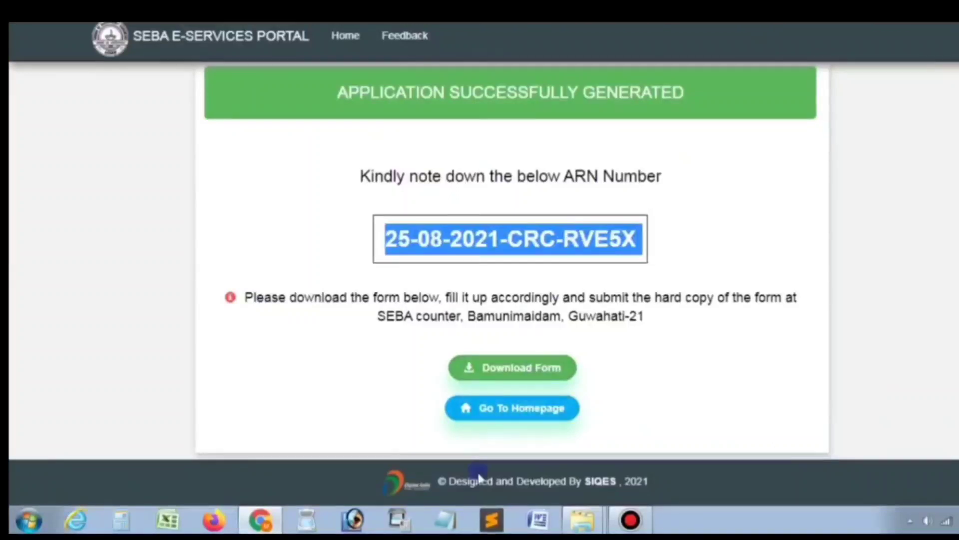
{"action": "left_click", "coordinate": [445, 520]}
{"action": "key", "text": "ctrl+v"}
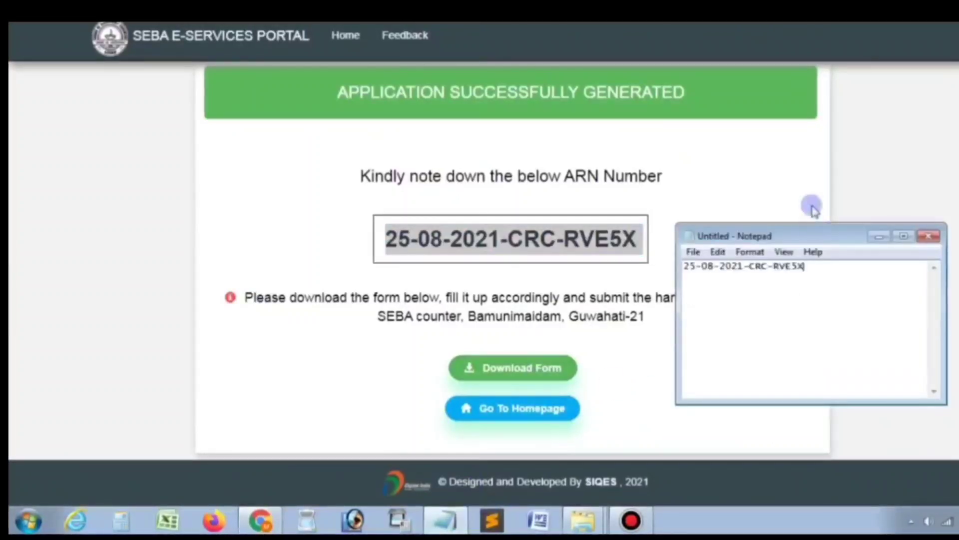
{"action": "left_click", "coordinate": [942, 131]}
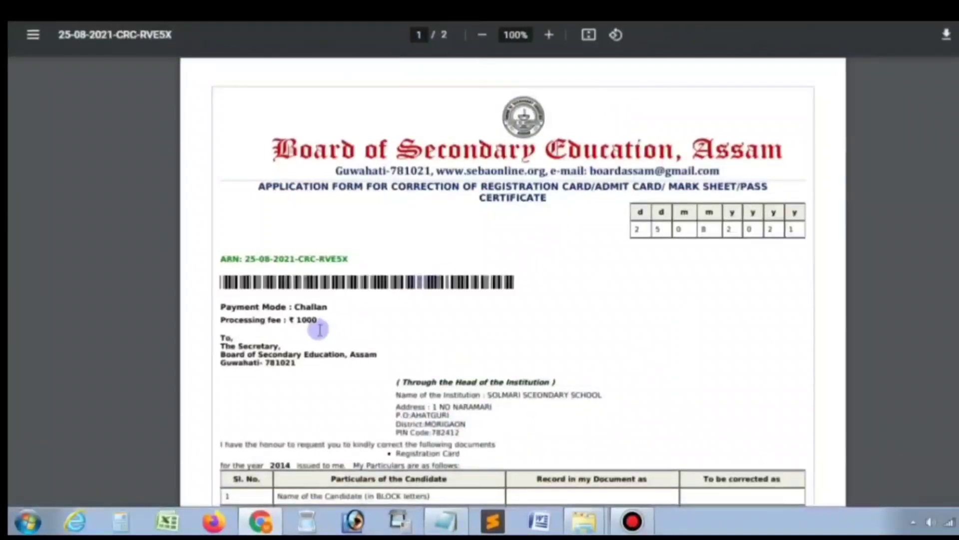
Step: Review both pages of the correction application form PDF
{"action": "scroll", "coordinate": [320, 326], "scroll_direction": "down", "scroll_amount": 5}
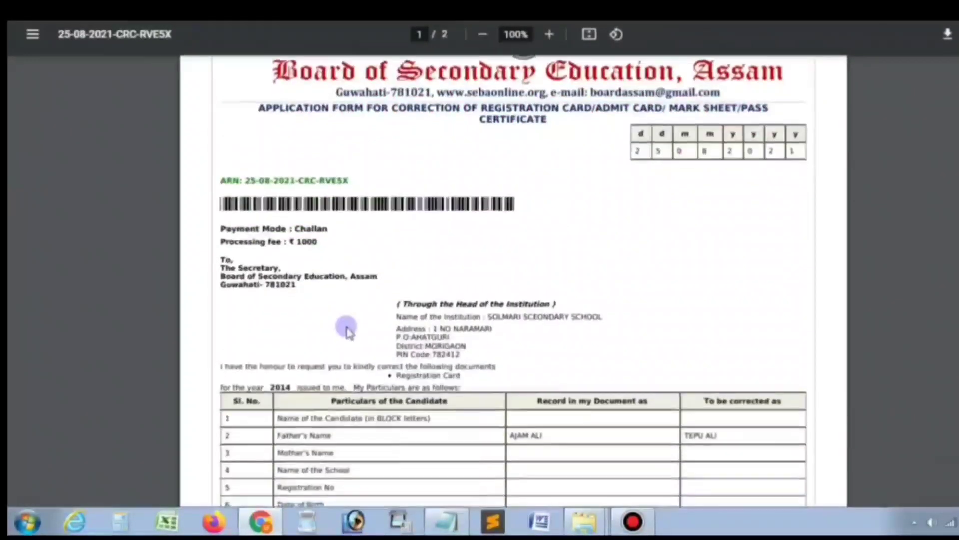
{"action": "scroll", "coordinate": [729, 306], "scroll_direction": "down", "scroll_amount": 2}
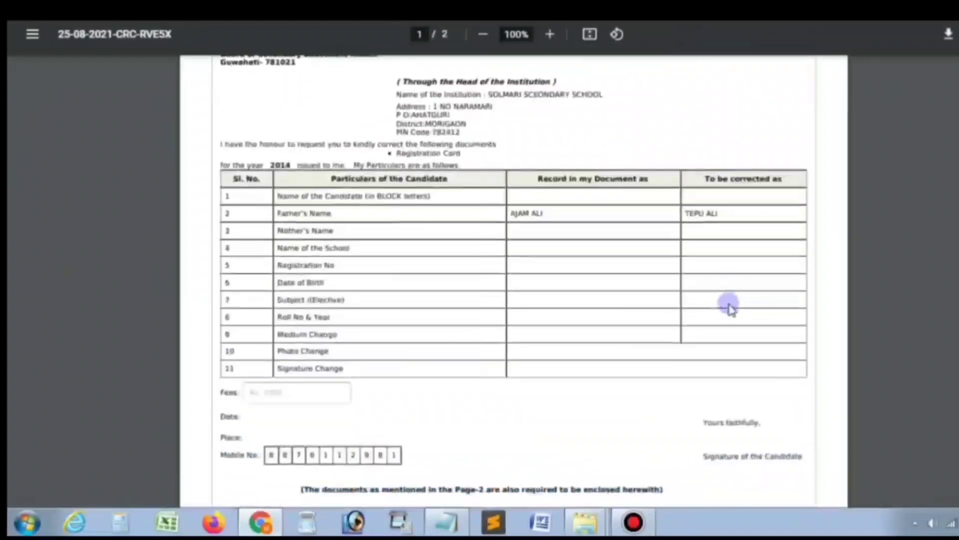
{"action": "scroll", "coordinate": [392, 398], "scroll_direction": "down", "scroll_amount": 3}
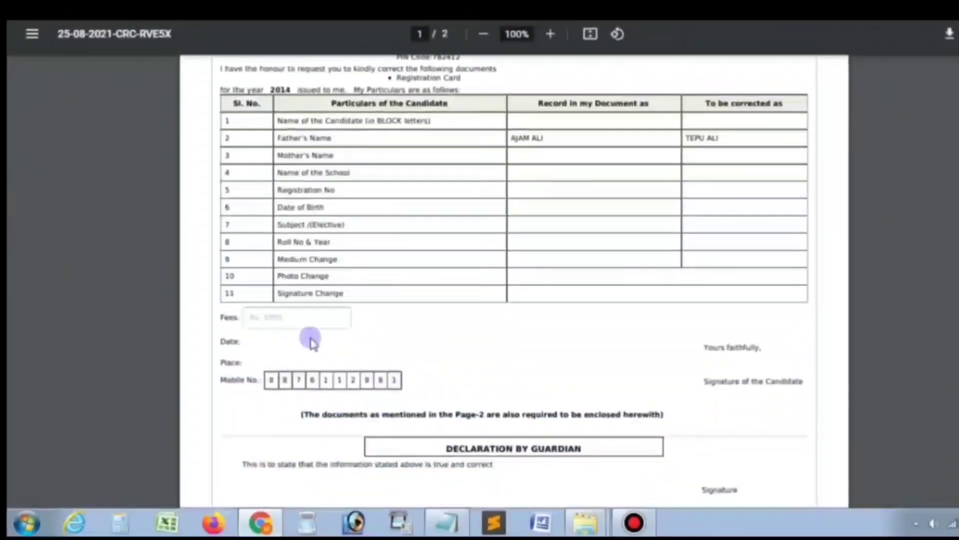
{"action": "left_click", "coordinate": [283, 319]}
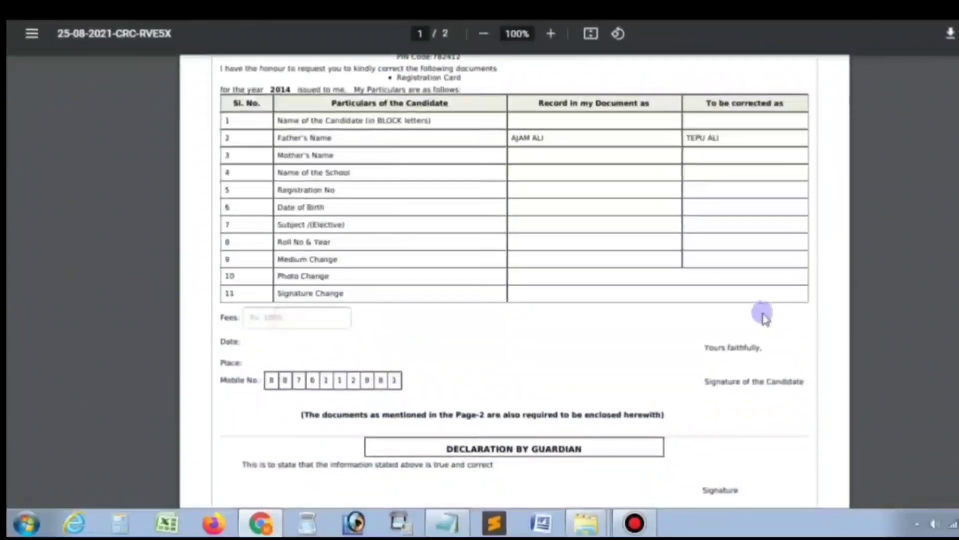
{"action": "scroll", "coordinate": [737, 324], "scroll_direction": "down", "scroll_amount": 6}
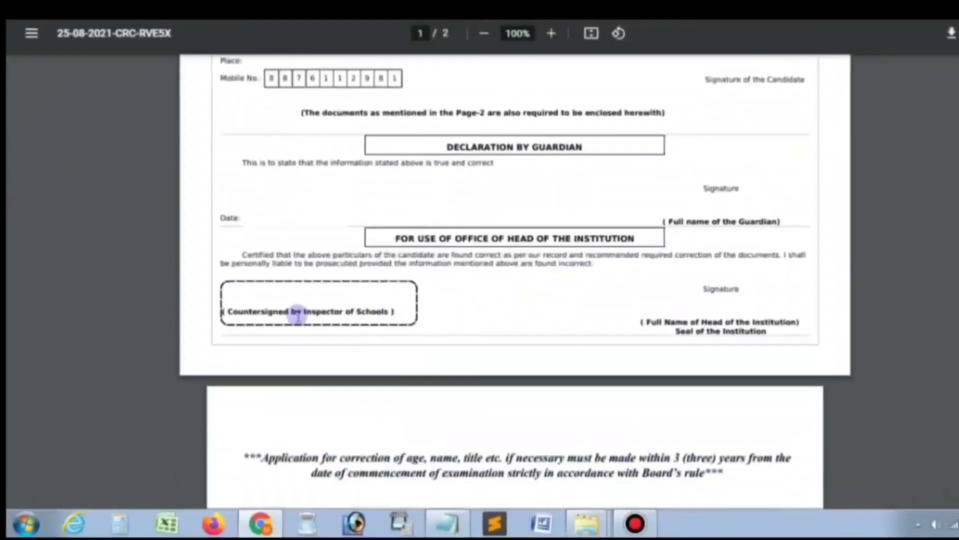
{"action": "scroll", "coordinate": [574, 300], "scroll_direction": "down", "scroll_amount": 18}
{"action": "scroll", "coordinate": [625, 218], "scroll_direction": "up", "scroll_amount": 3}
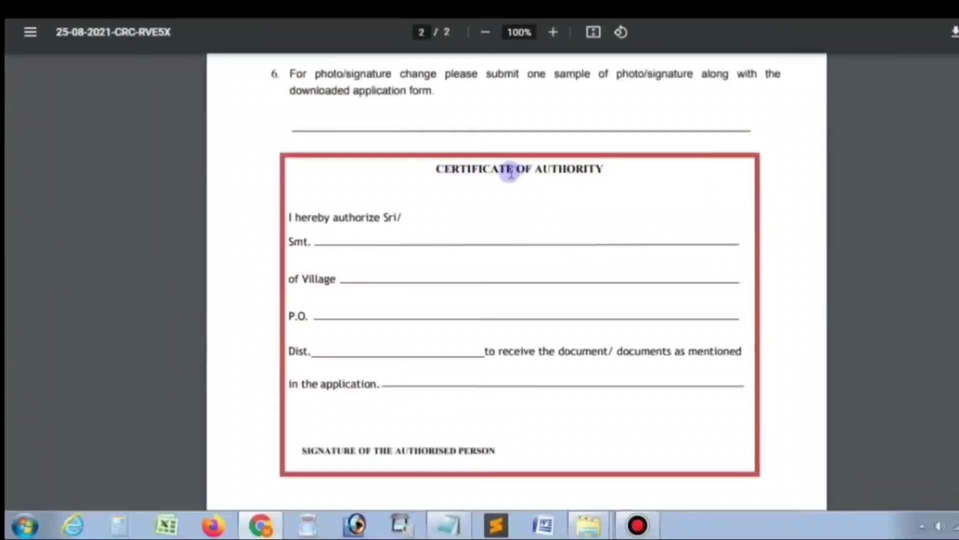
{"action": "scroll", "coordinate": [904, 79], "scroll_direction": "down", "scroll_amount": 3}
{"action": "scroll", "coordinate": [894, 139], "scroll_direction": "up", "scroll_amount": 3}
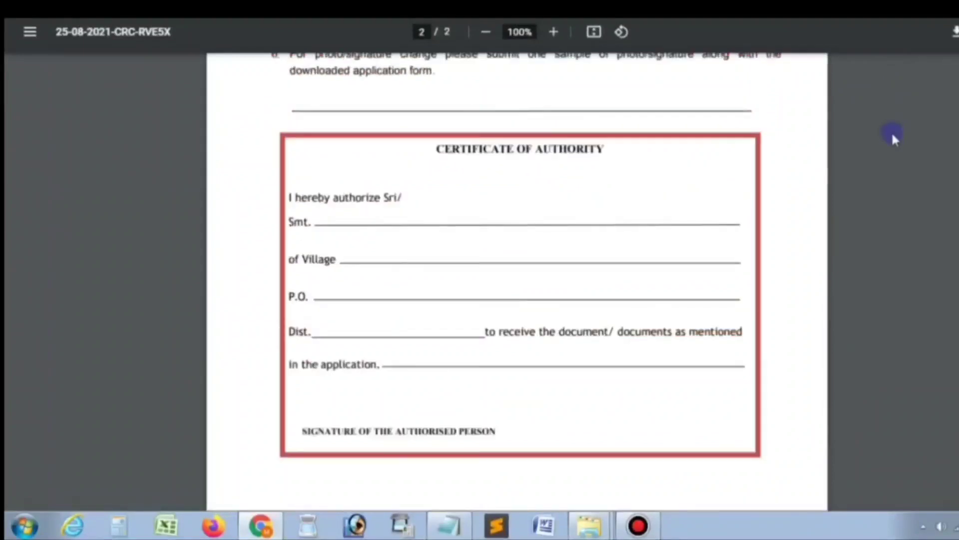
{"action": "scroll", "coordinate": [752, 182], "scroll_direction": "up", "scroll_amount": 20}
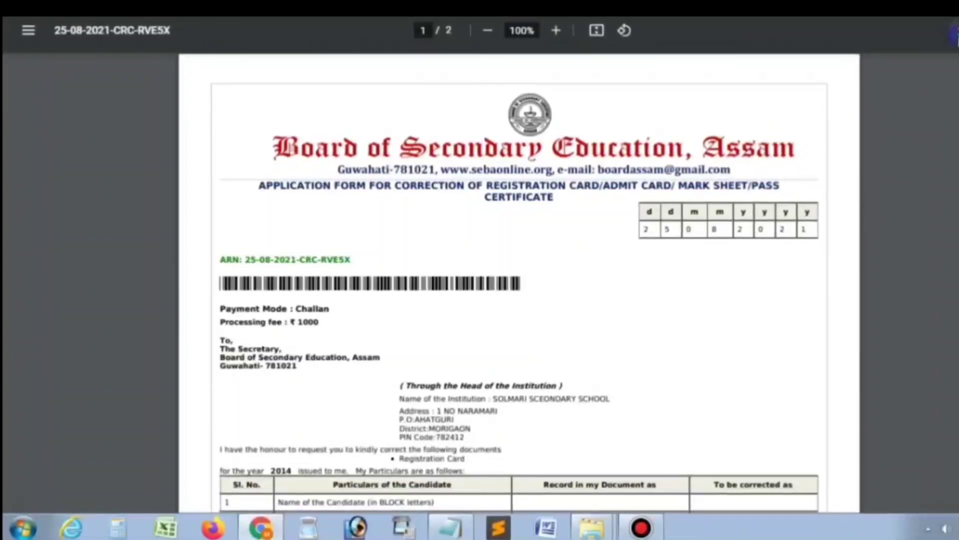
Step: Download the form PDF, choosing the Desktop as the save location
{"action": "left_click", "coordinate": [953, 36]}
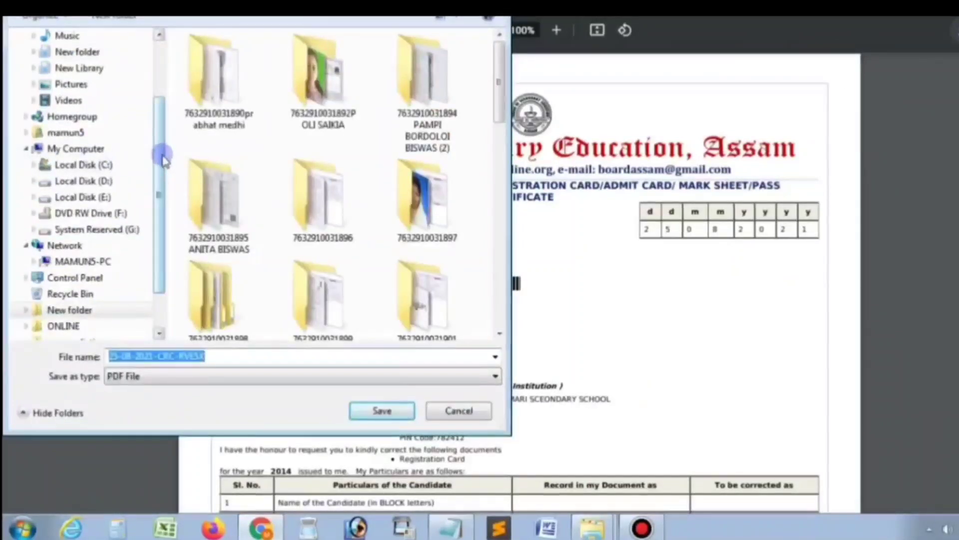
{"action": "left_click_drag", "start_coordinate": [165, 159], "coordinate": [150, 62]}
{"action": "left_click", "coordinate": [75, 74]}
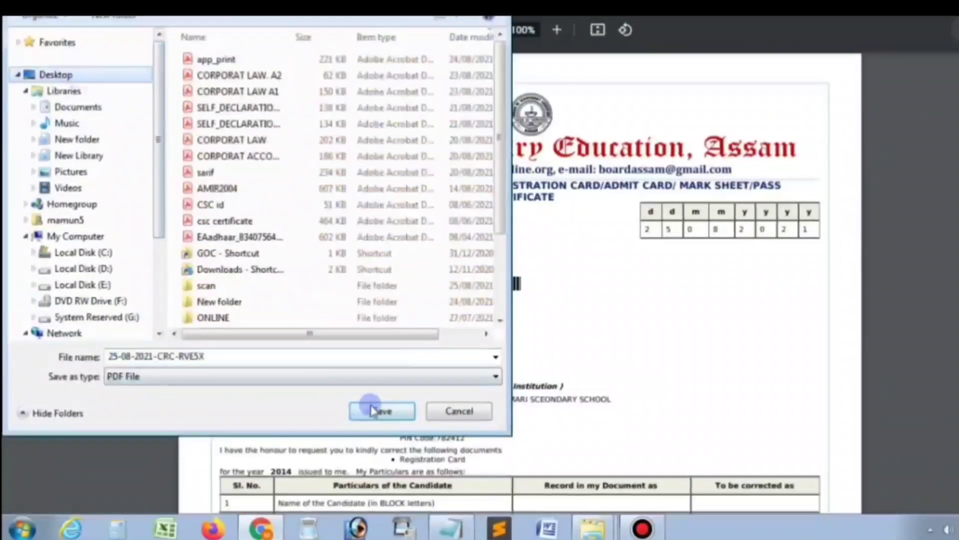